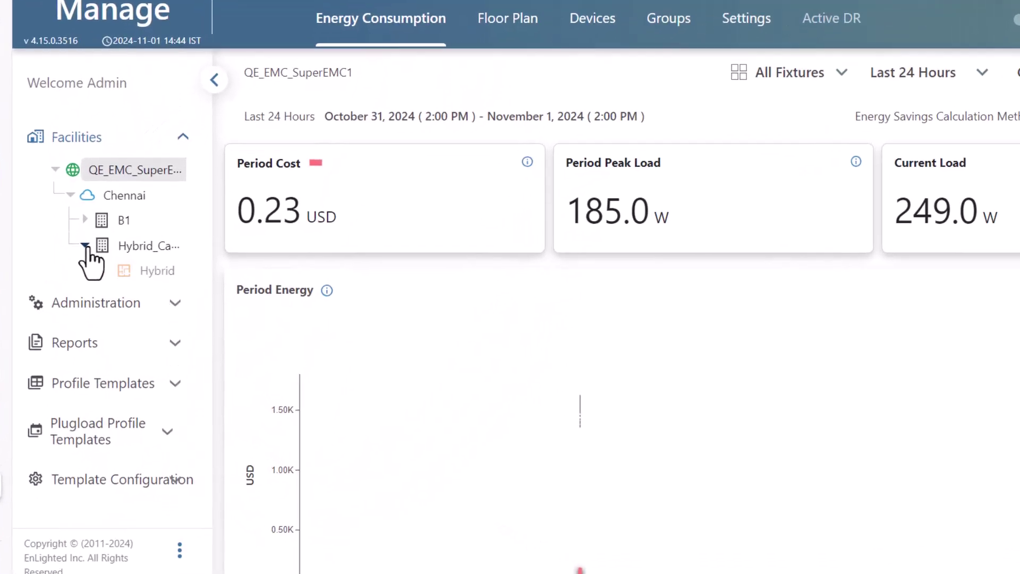
- Expand building B1 in the Facilities tree and select floor GTC_7Floor
{"action": "left_click", "coordinate": [73, 201]}
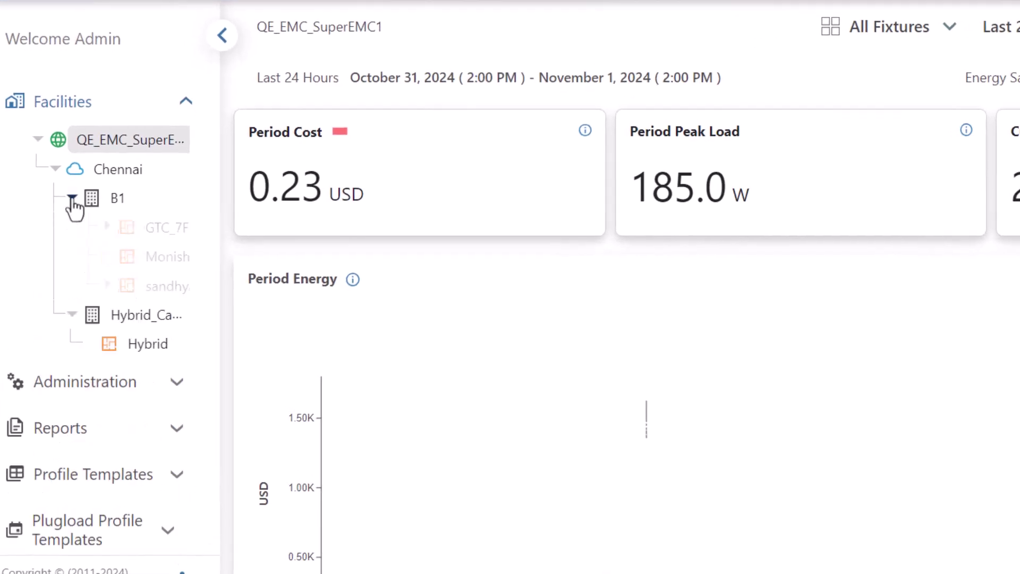
{"action": "left_click", "coordinate": [150, 229]}
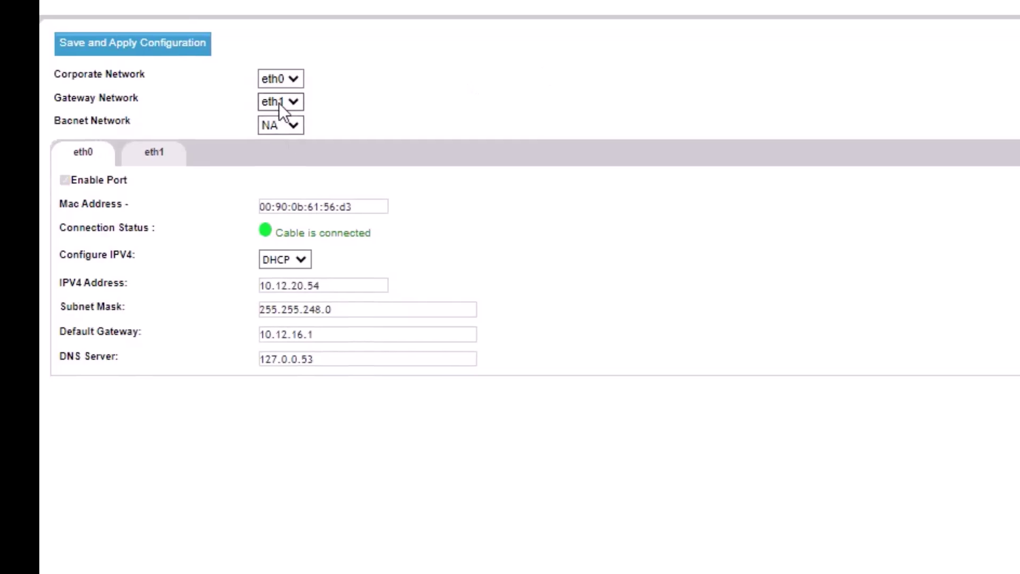
- Choose NA from the Gateway Network dropdown
{"action": "left_click", "coordinate": [253, 105]}
{"action": "left_click", "coordinate": [283, 123]}
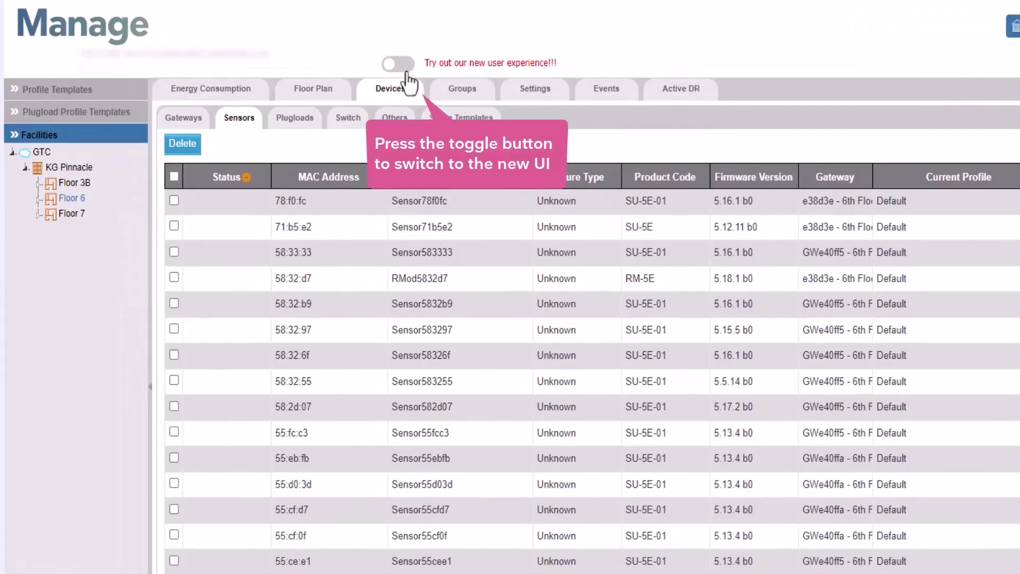
- Enable the new user experience, then show gateways for C1 > B1 > GTC_7Floor
{"action": "left_click", "coordinate": [397, 64]}
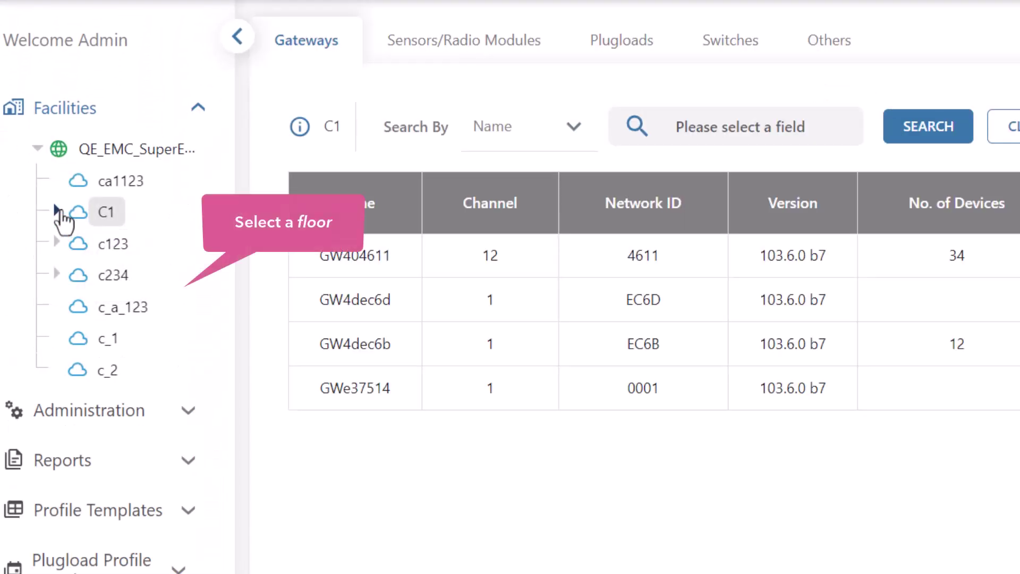
{"action": "left_click", "coordinate": [58, 212]}
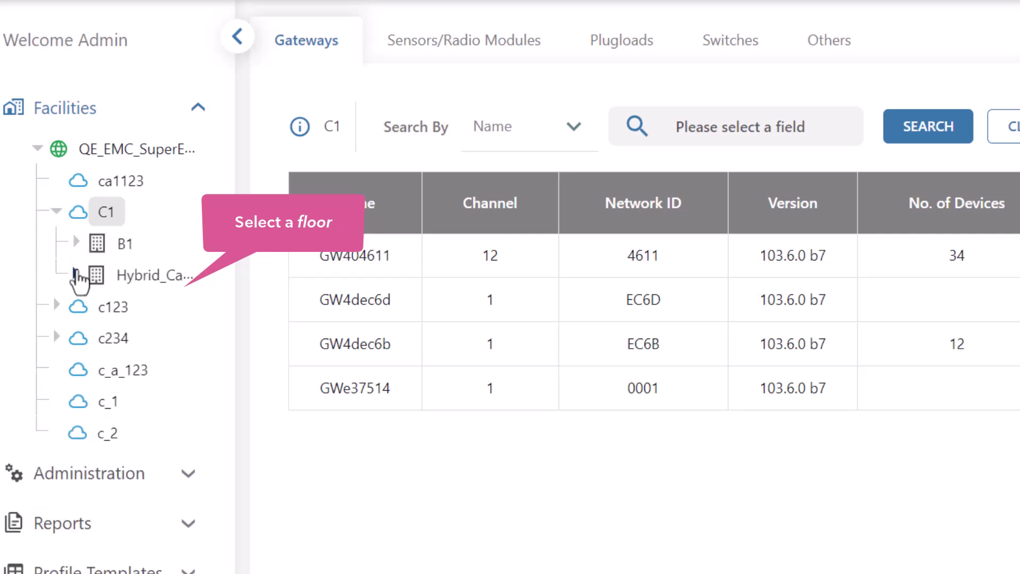
{"action": "left_click", "coordinate": [76, 243]}
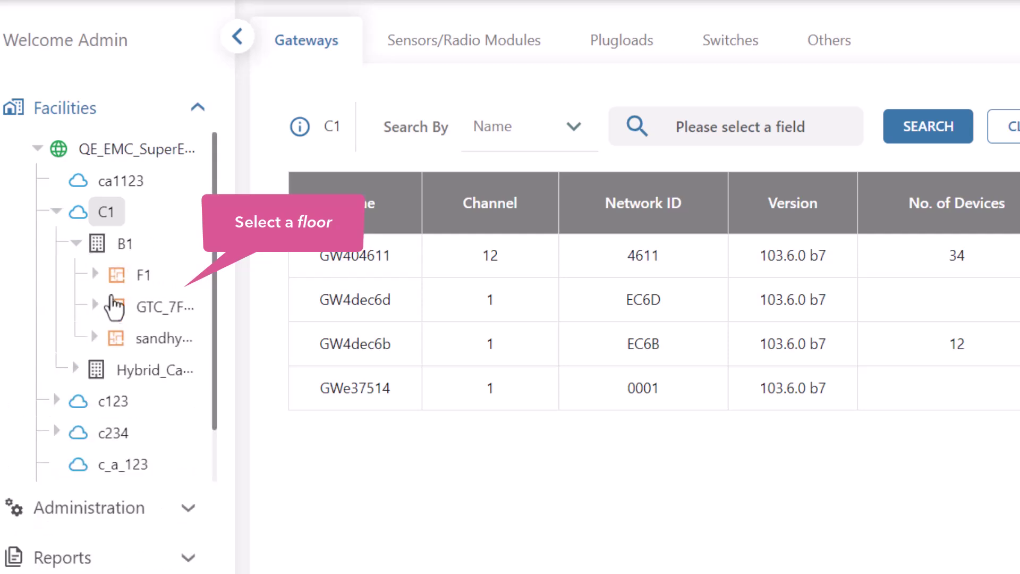
{"action": "left_click", "coordinate": [152, 307]}
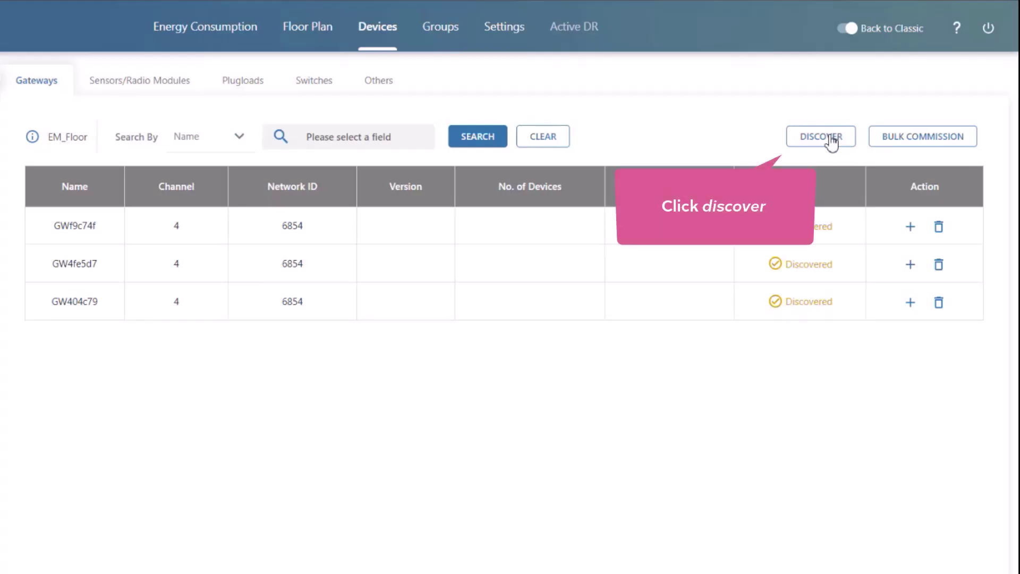
- Run DISCOVER on the Gateways list so GW404825 appears as Discovered
{"action": "left_click", "coordinate": [831, 140]}
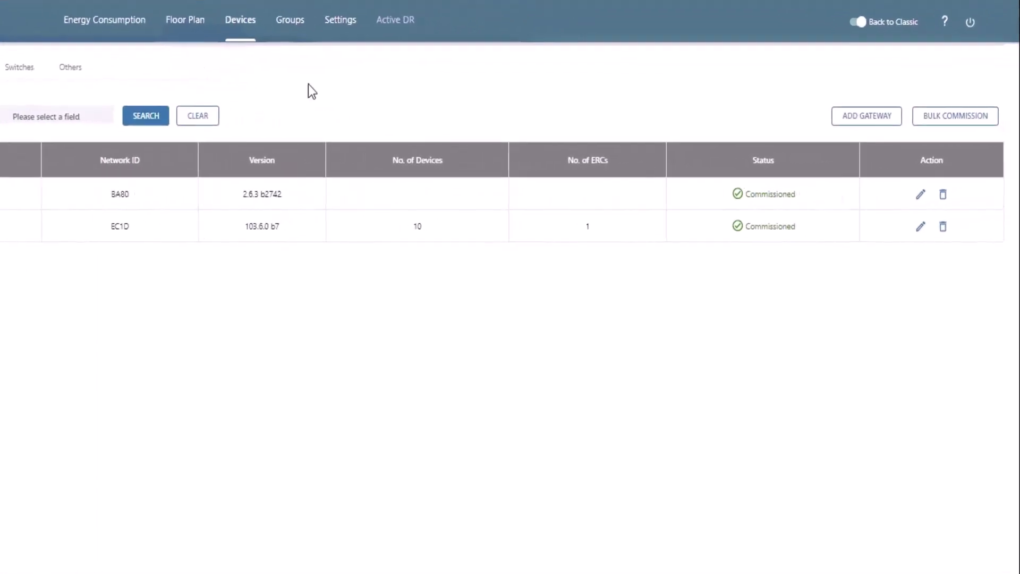
- Add a gateway with MAC 68:54:f5:f9:ba:80 and IP 169.254.0.5
{"action": "left_click", "coordinate": [868, 116]}
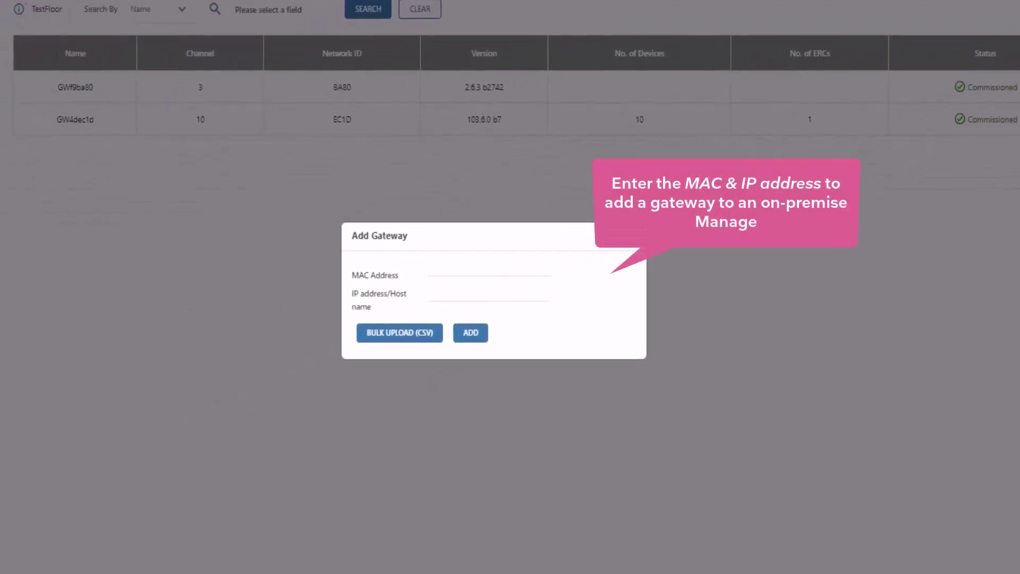
{"action": "left_click", "coordinate": [511, 271]}
{"action": "type", "text": "68:54:f5:f9:ba:80"}
{"action": "left_click", "coordinate": [492, 297]}
{"action": "type", "text": "169.254.0.5"}
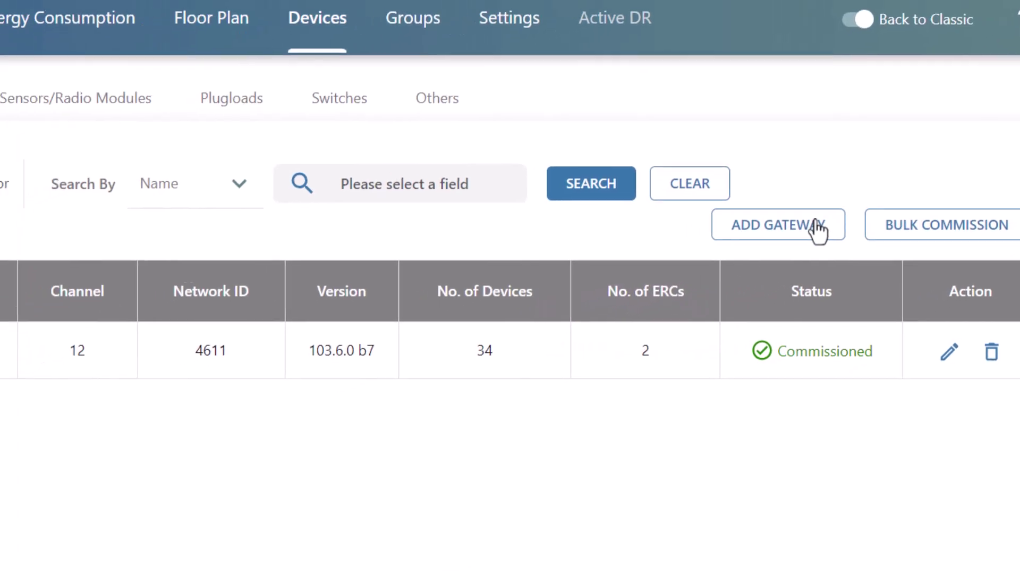
- Add a gateway using the saved MAC 00:90:0b:49:b3:86 from autocomplete
{"action": "left_click", "coordinate": [756, 250]}
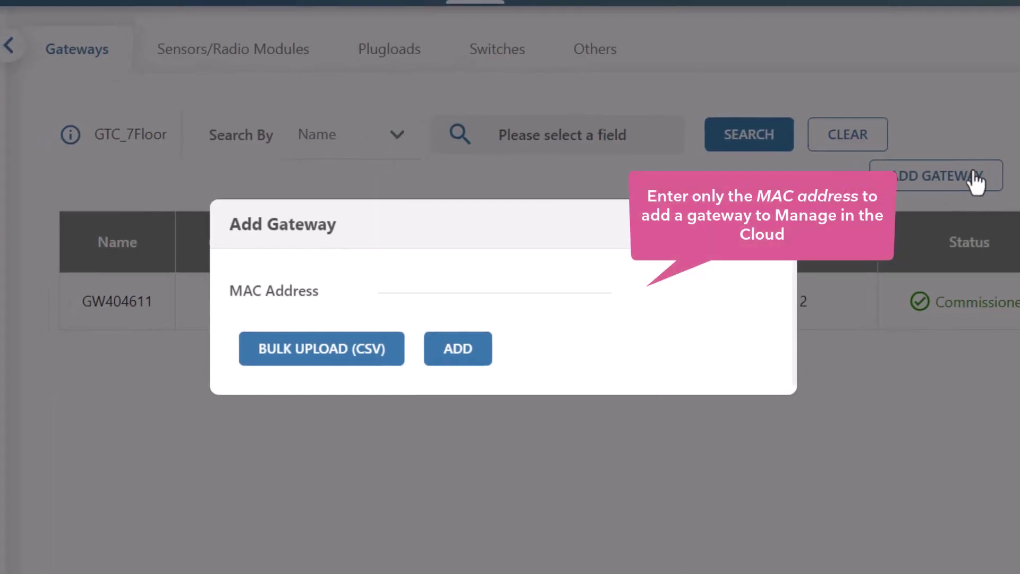
{"action": "left_click", "coordinate": [576, 279]}
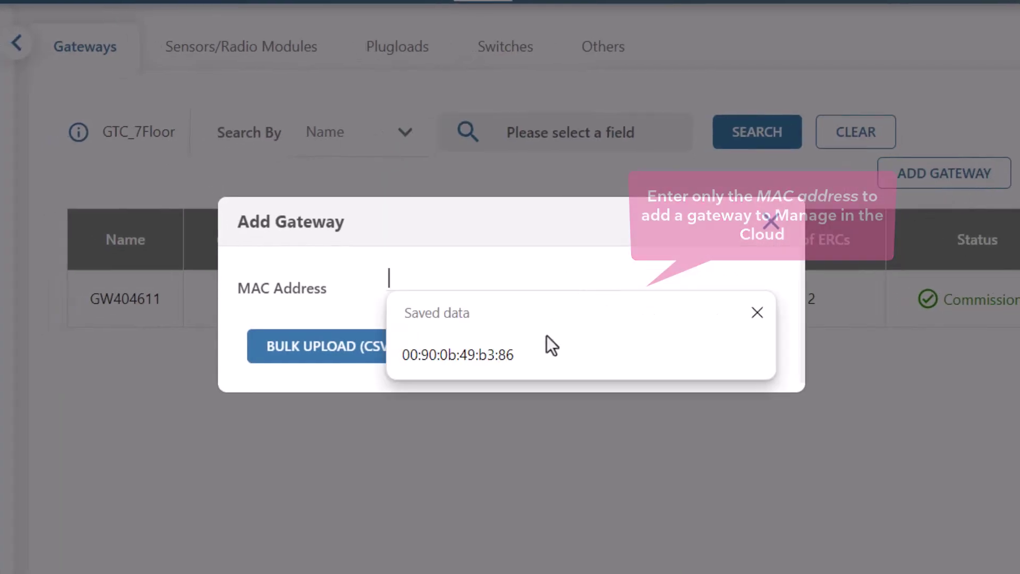
{"action": "left_click", "coordinate": [547, 351]}
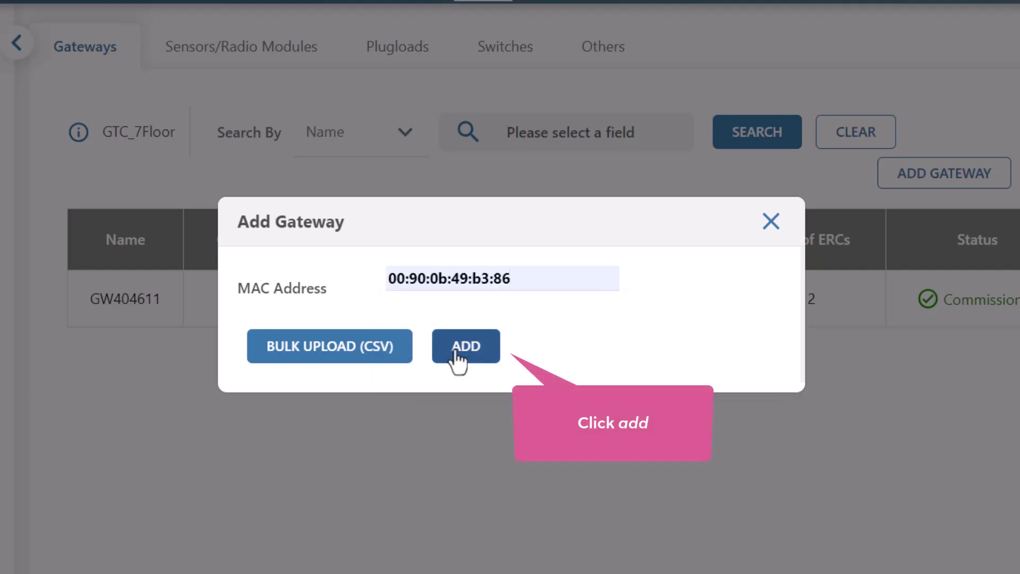